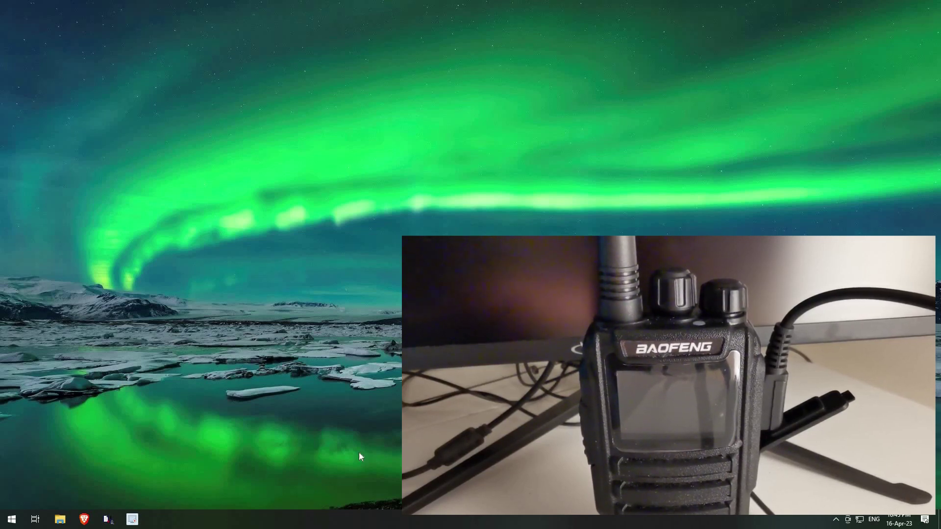
- Launch CPS DM-1701 and read the radio, loading Hardware Version V01.00 and MCU Version D002.003
click(108, 520)
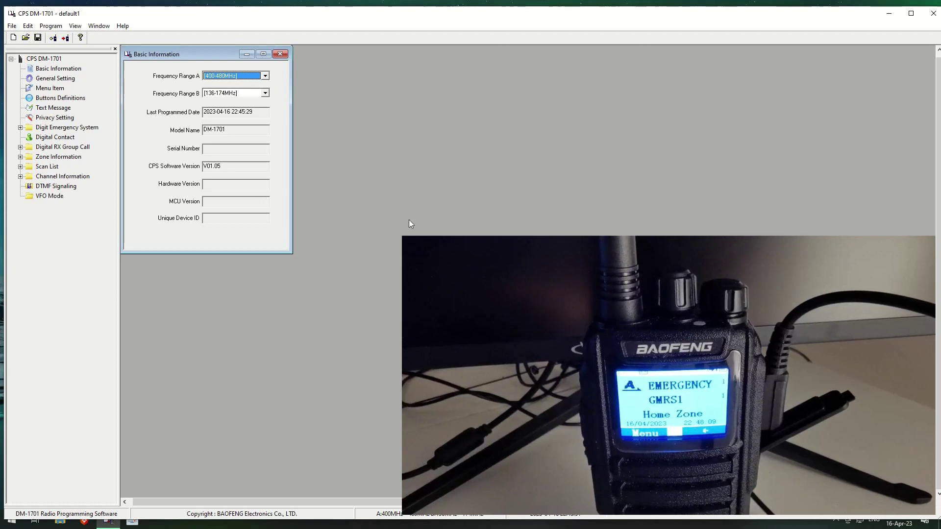
click(52, 37)
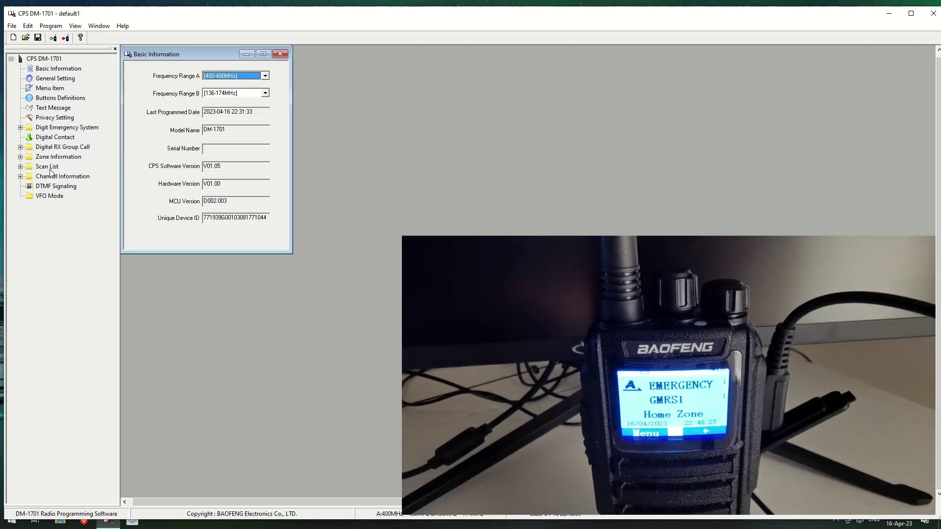
- Expand Zone Information, Scan List and Channel Information, and check the zone Add option without using it
click(20, 157)
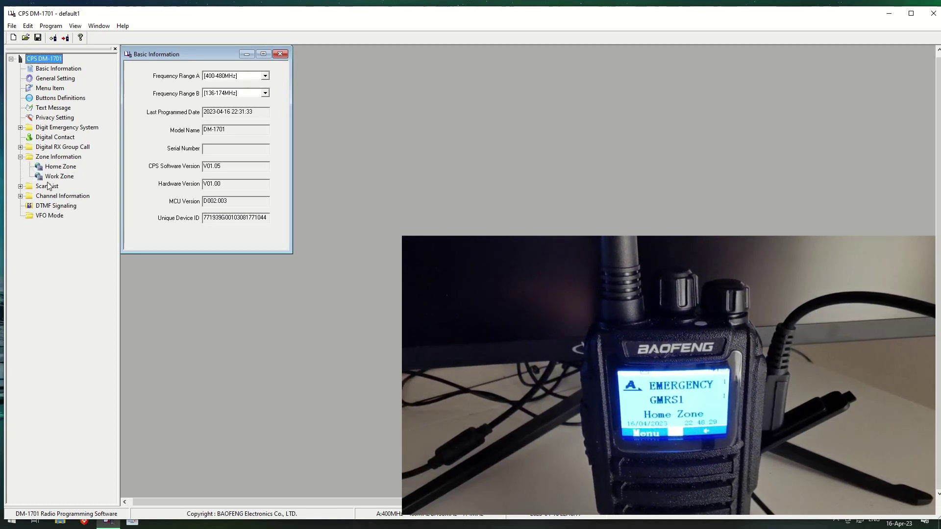
click(20, 186)
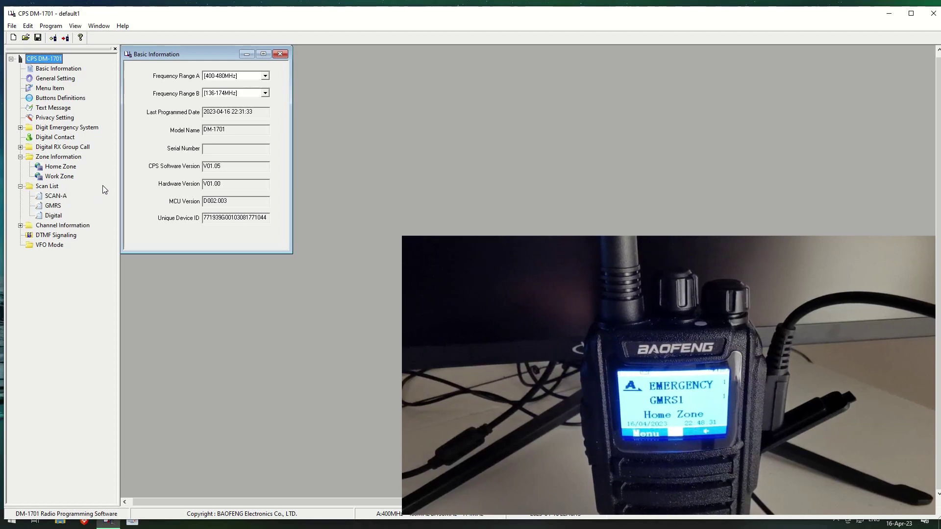
click(20, 226)
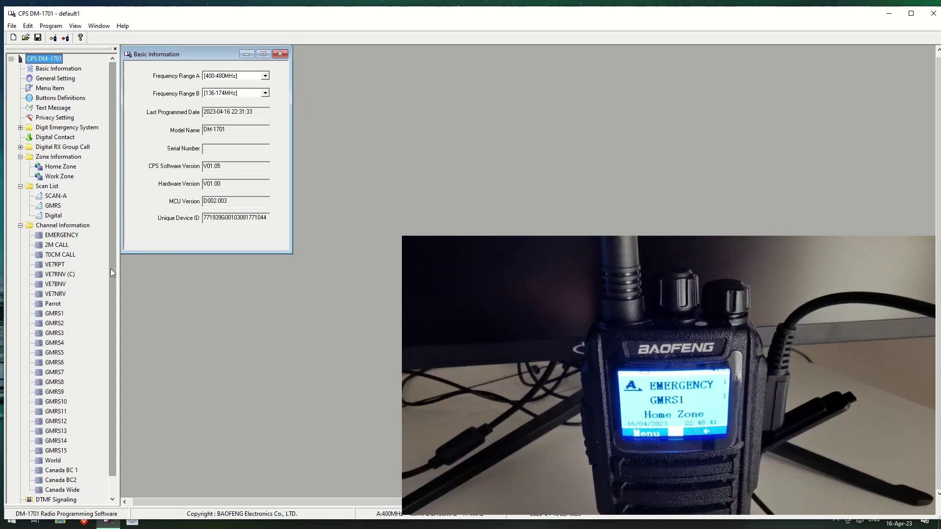
right_click(76, 160)
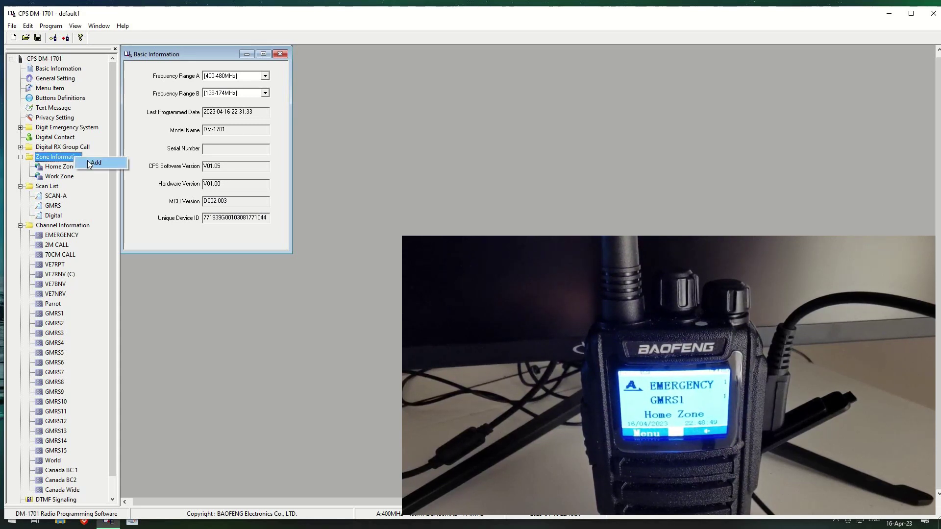
click(111, 153)
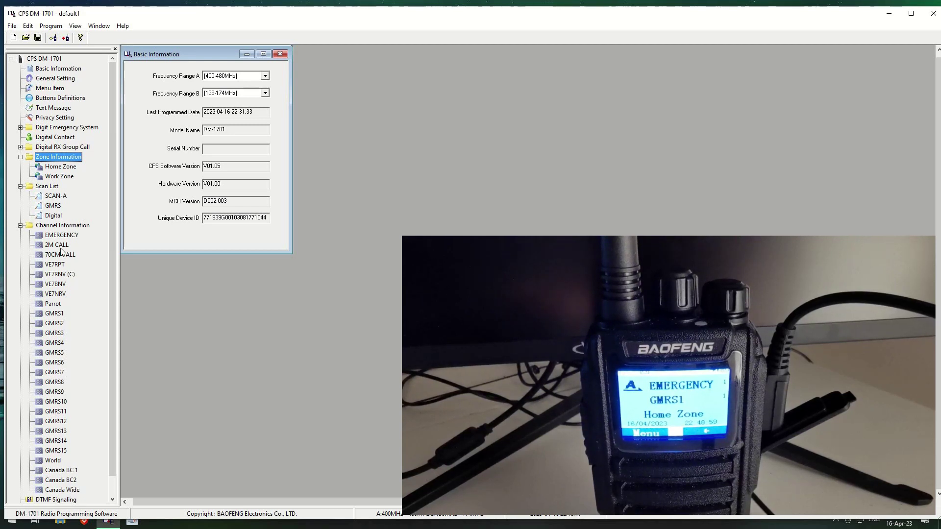
- Open Home Zone and highlight EMERGENCY, VE7RPT, VE7RNV (C), VE7BNV and VE7NRV in Channel Member A
click(58, 167)
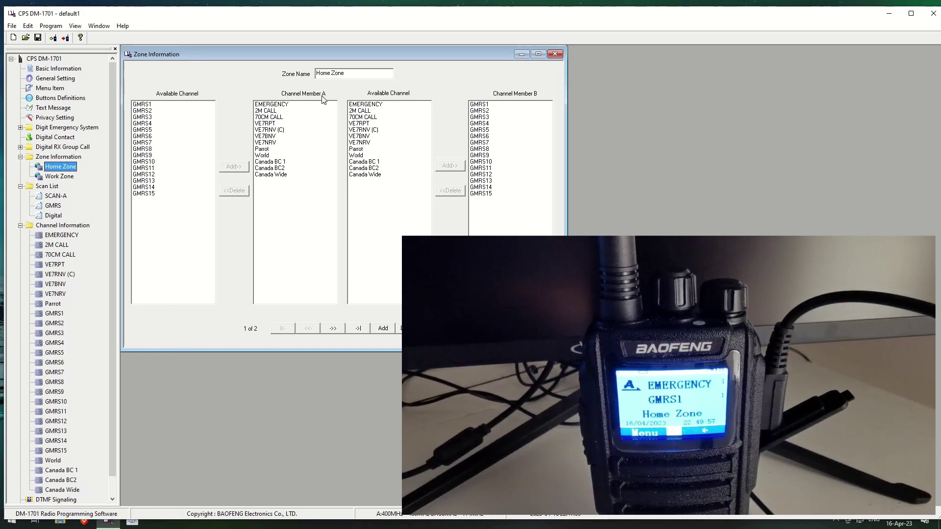
click(281, 105)
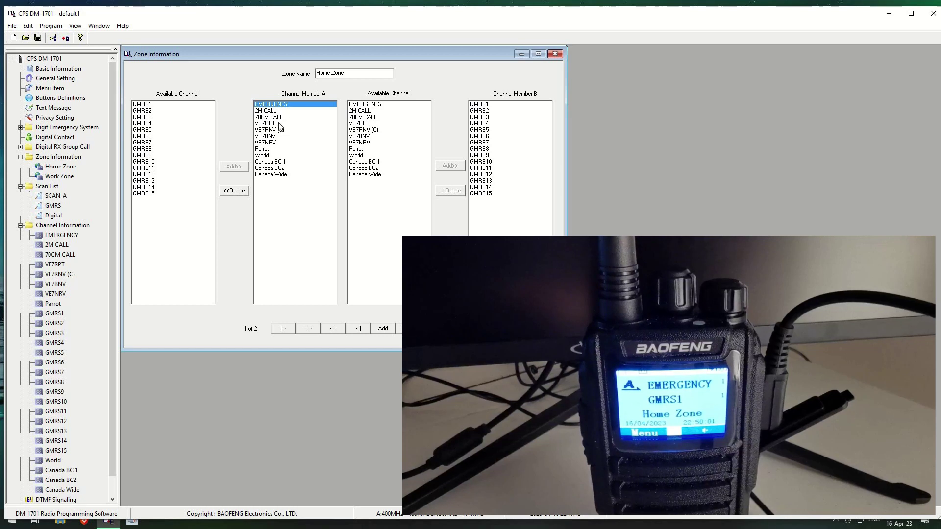
click(293, 124)
click(321, 130)
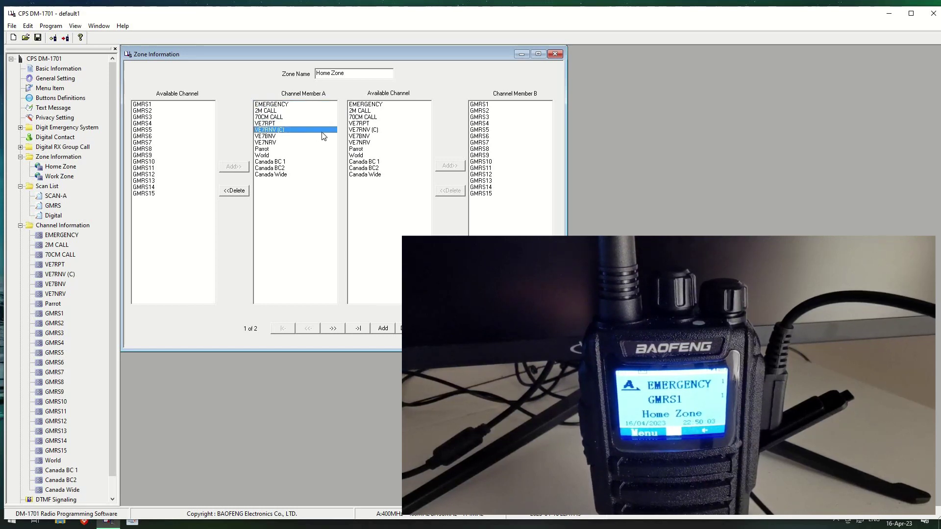
click(261, 137)
click(264, 143)
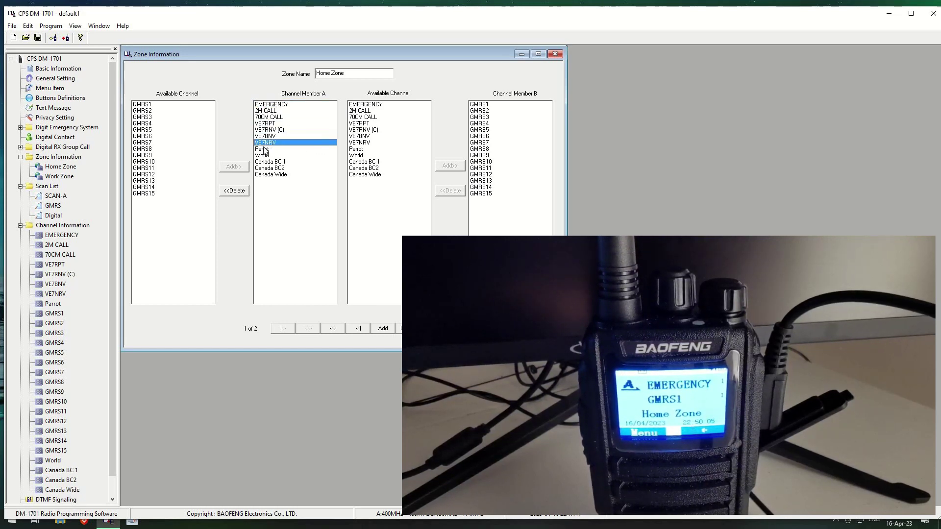
- Highlight the Parrot, World, Canada BC 1, Canada BC2 and Canada Wide members, ending on Parrot
click(263, 149)
click(263, 156)
click(264, 162)
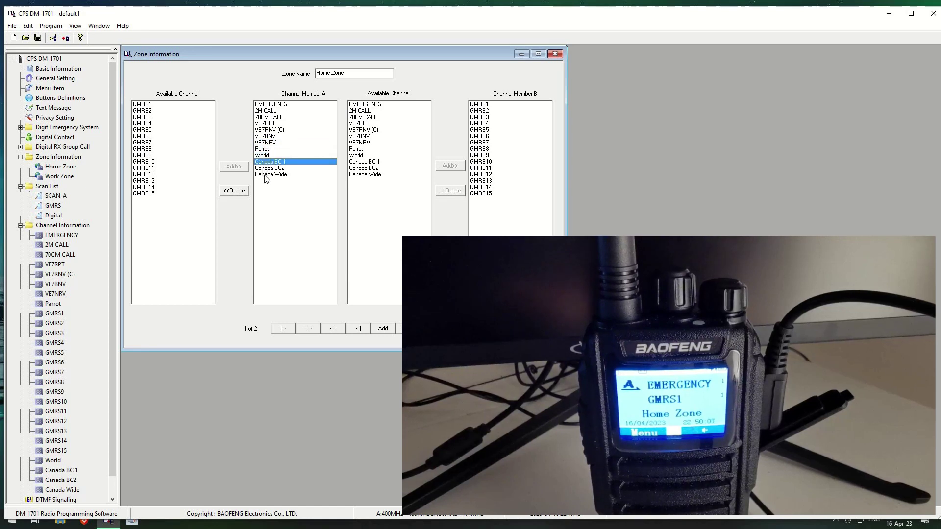
click(266, 168)
click(264, 175)
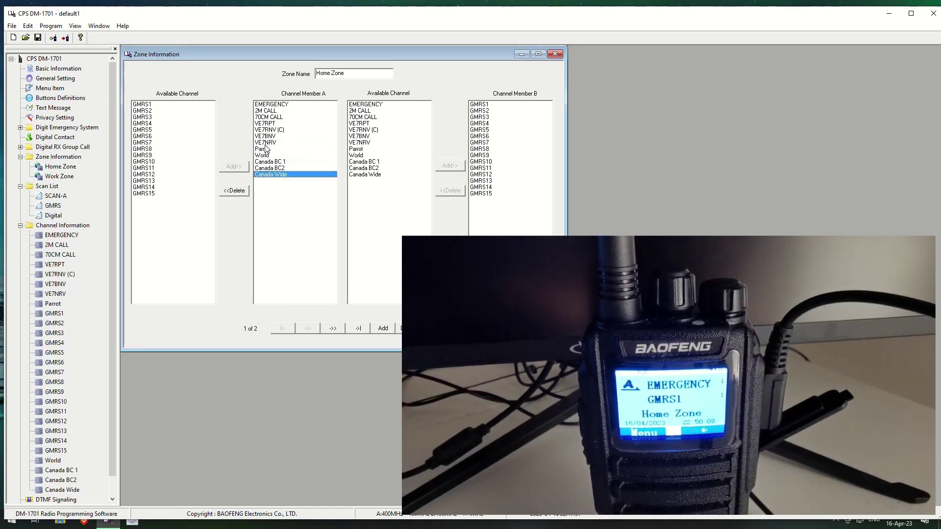
click(265, 149)
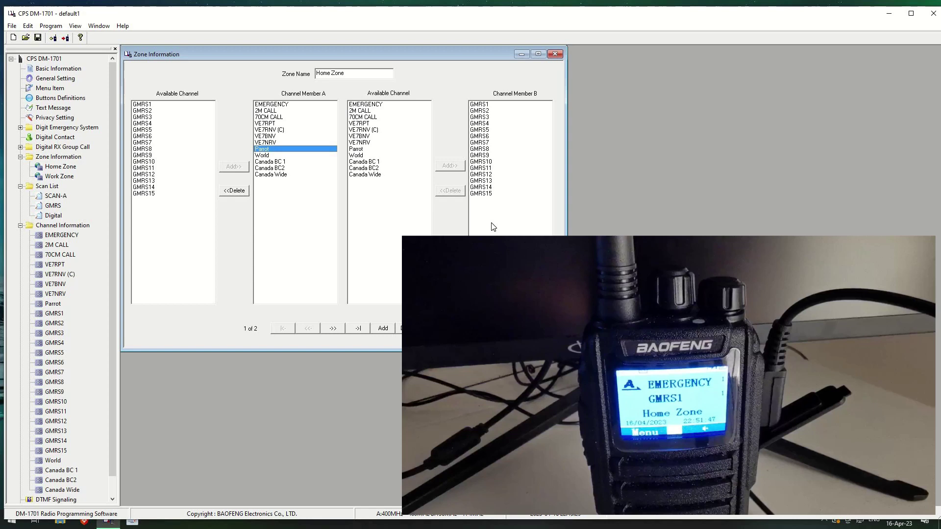
- Show Work Zone and step down its Channel Member A list starting from EMERGENCY
click(336, 328)
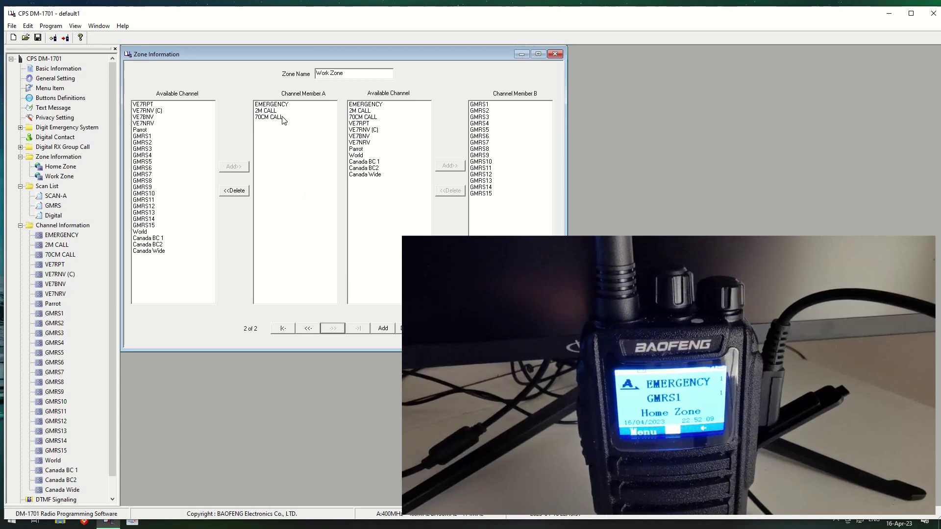
click(274, 104)
key(Down)
key(Down)
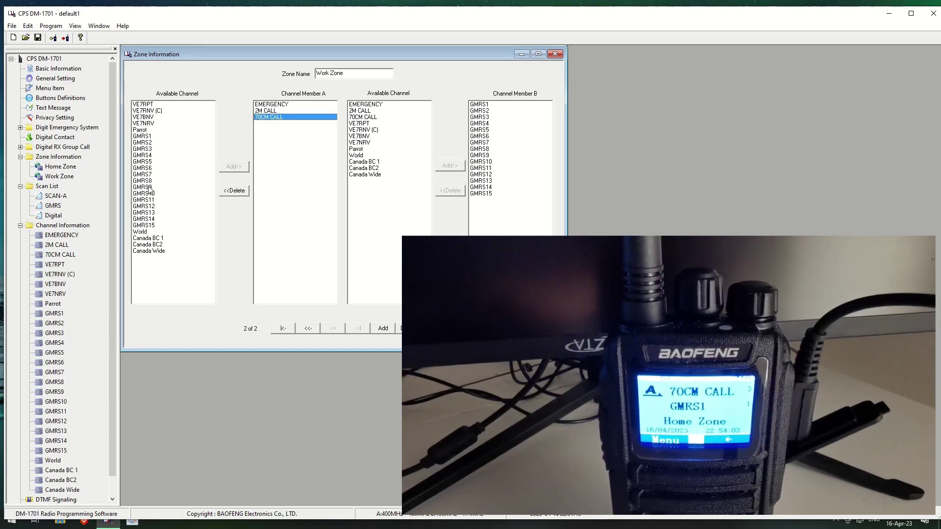
- Review SCAN-A's seven members and its priority channels VE7RPT and VE7RNV (C)
click(54, 196)
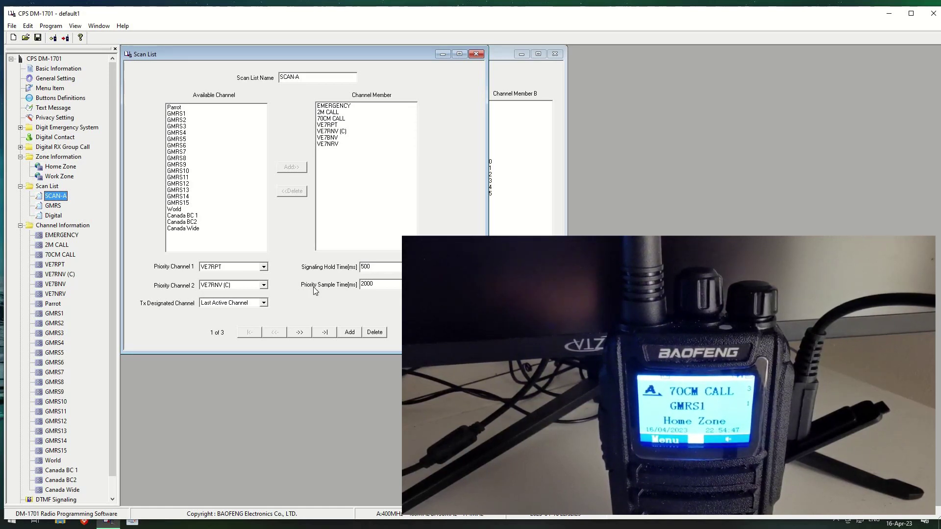
click(328, 132)
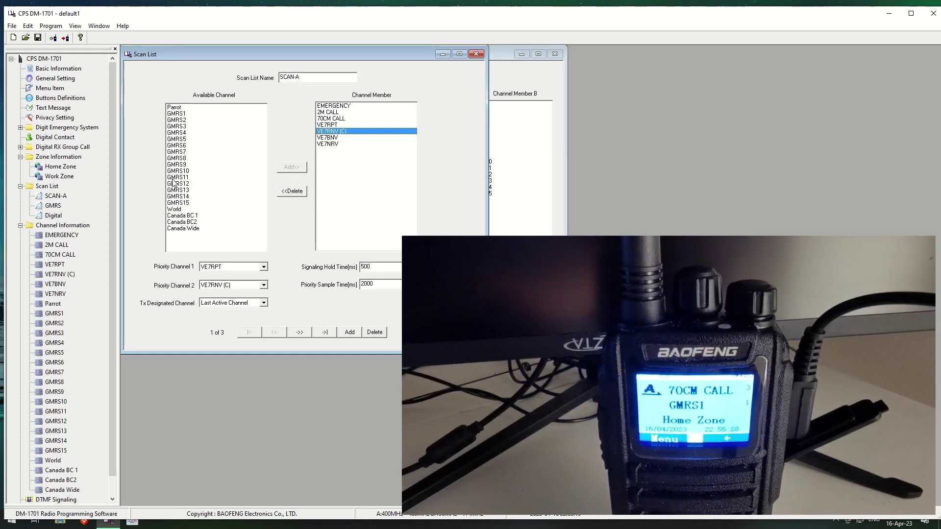
click(60, 226)
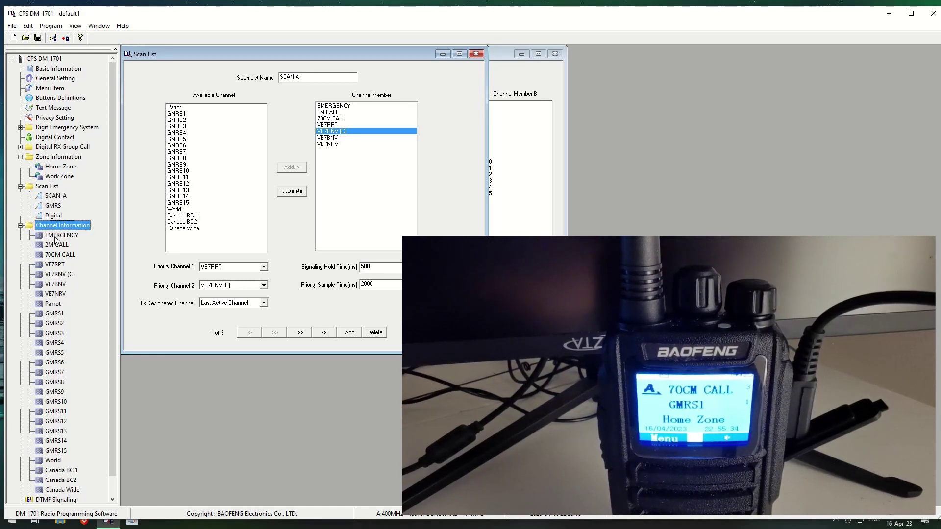
- Open the EMERGENCY channel, keep 12.5kHz band width, and change its Scan List to None
double_click(56, 236)
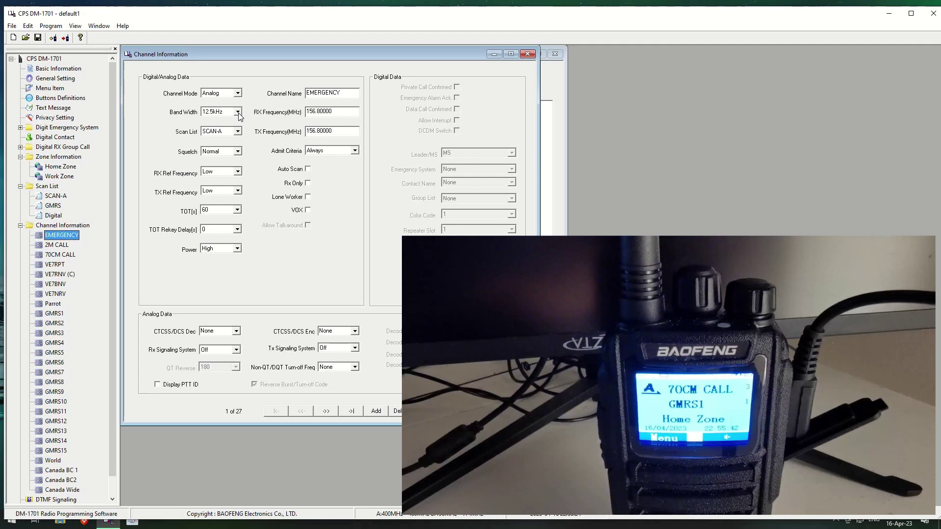
click(239, 112)
click(297, 113)
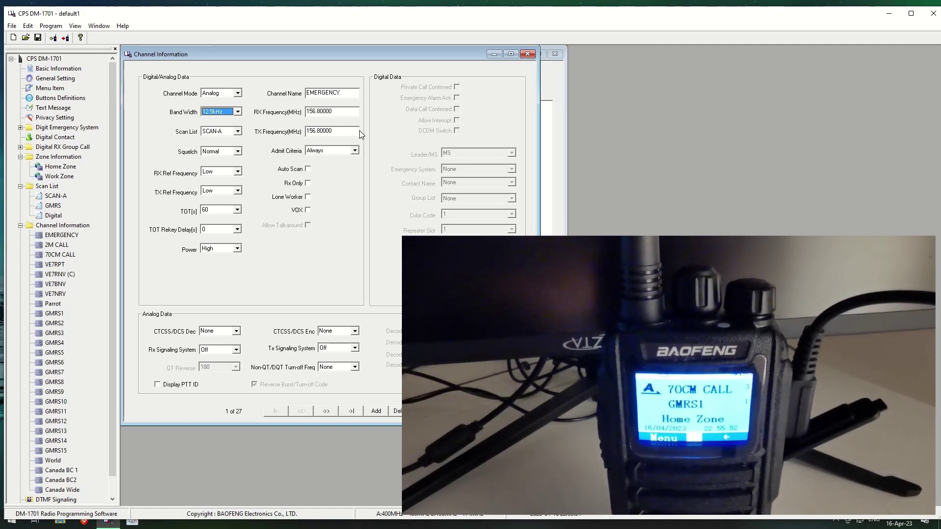
click(239, 131)
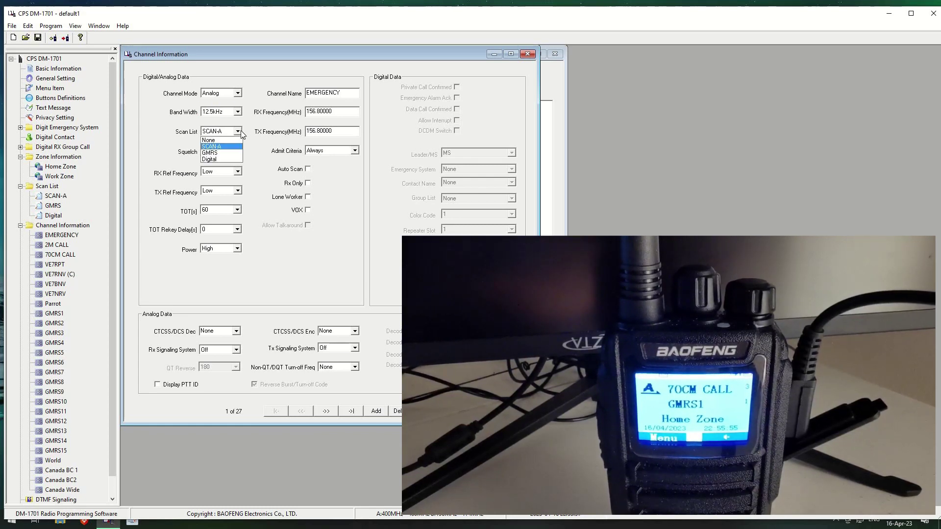
click(211, 140)
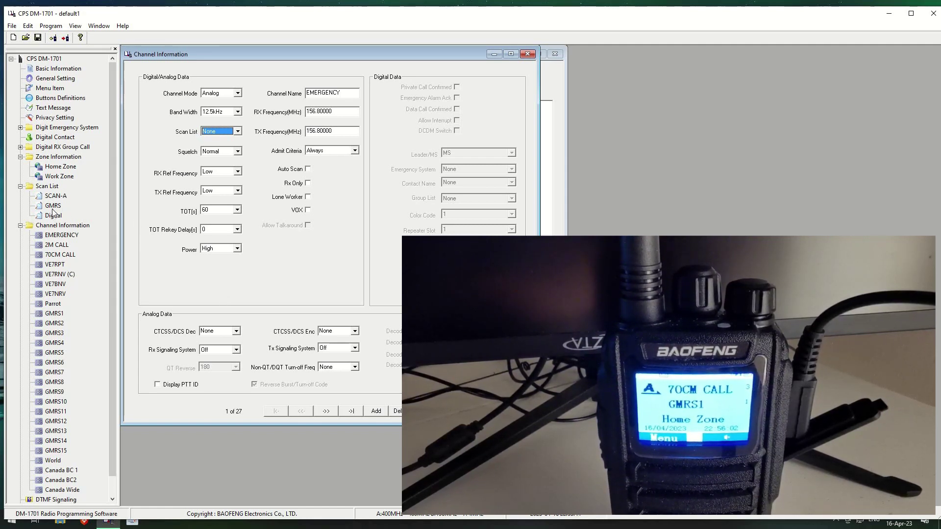
- Set EMERGENCY's Scan List back to SCAN-A and confirm it is listed among SCAN-A's members
double_click(55, 197)
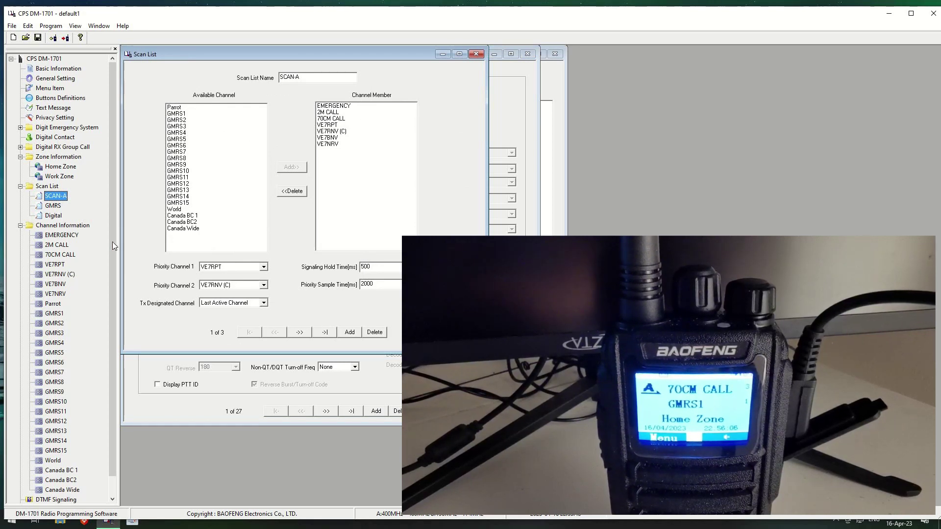
double_click(62, 236)
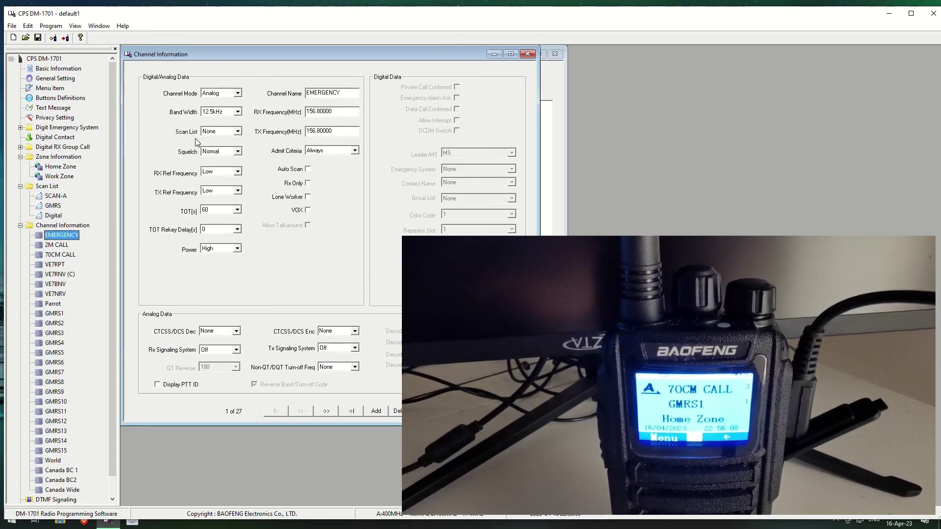
click(238, 132)
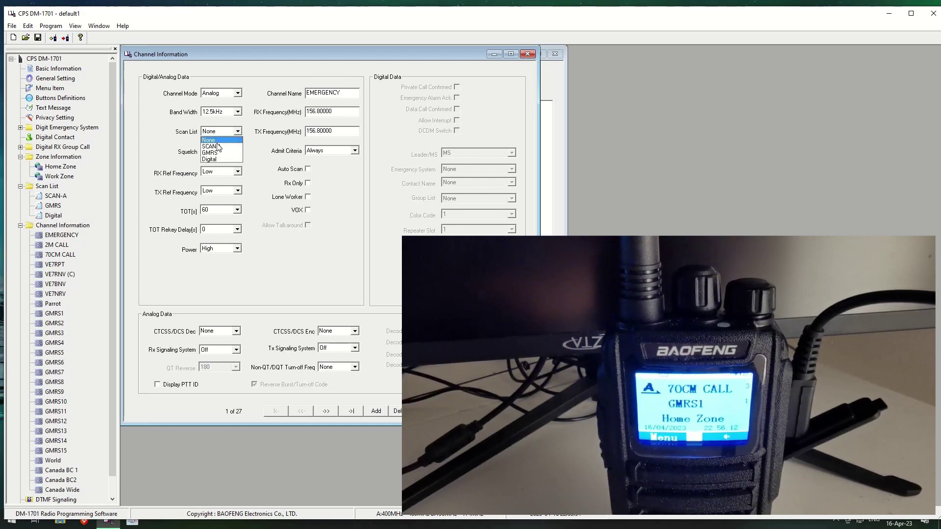
click(217, 146)
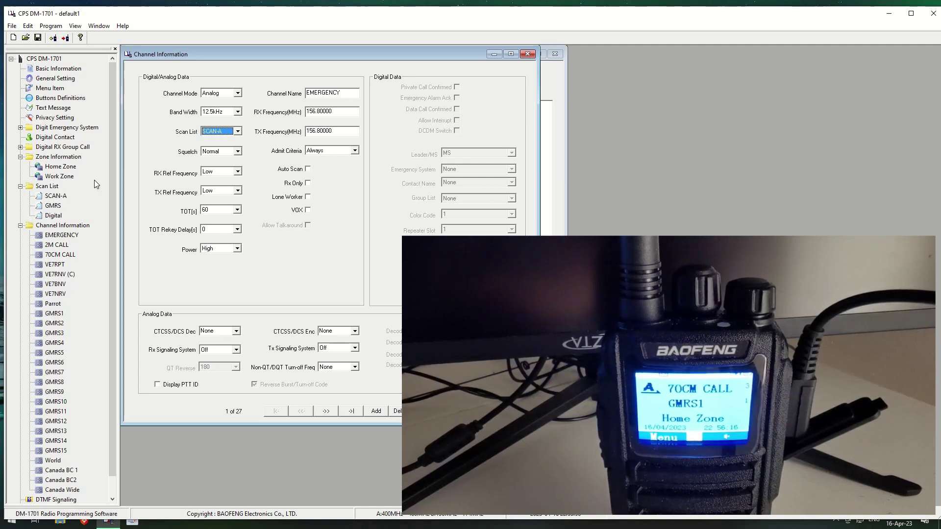
double_click(55, 196)
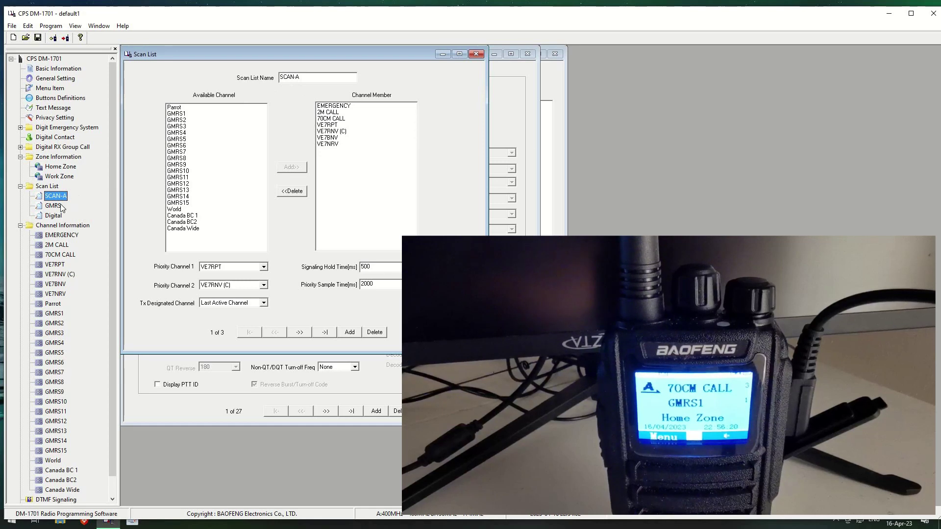
double_click(60, 236)
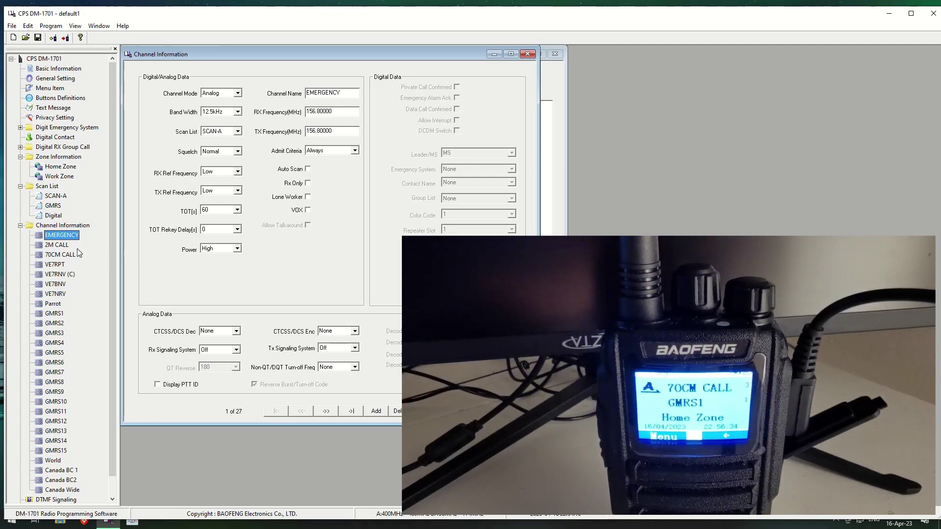
- Check that 2M CALL, 70CM CALL, VE7RPT, VE7RNV (C), VE7BNV and EMERGENCY use SCAN-A
click(56, 245)
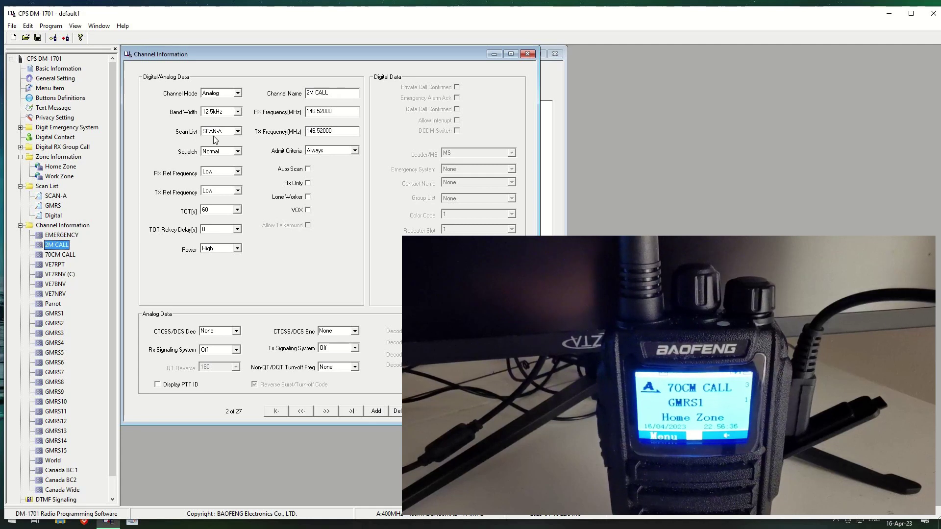
click(60, 255)
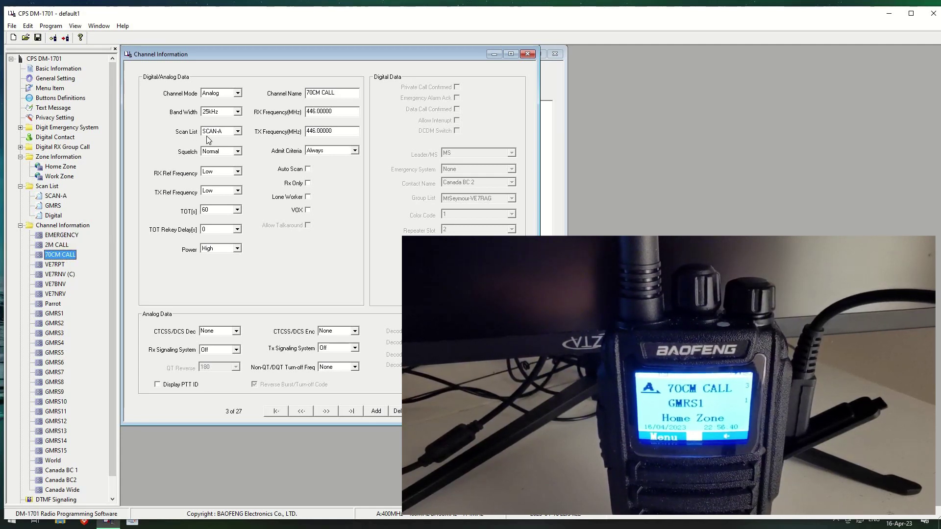
click(56, 264)
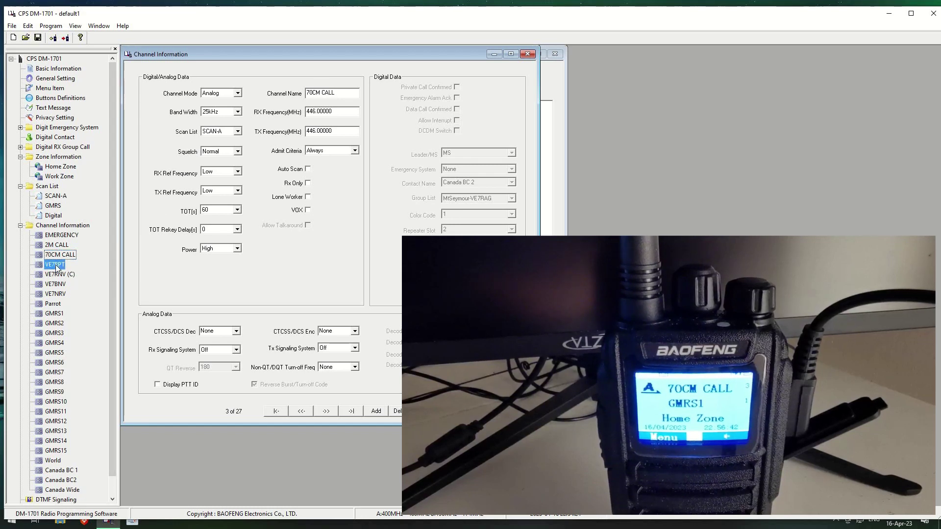
click(55, 275)
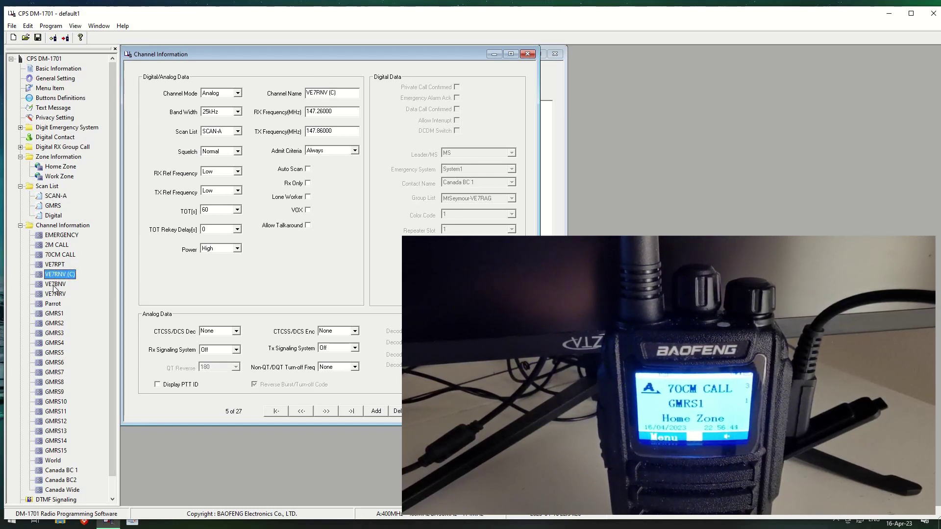
click(55, 285)
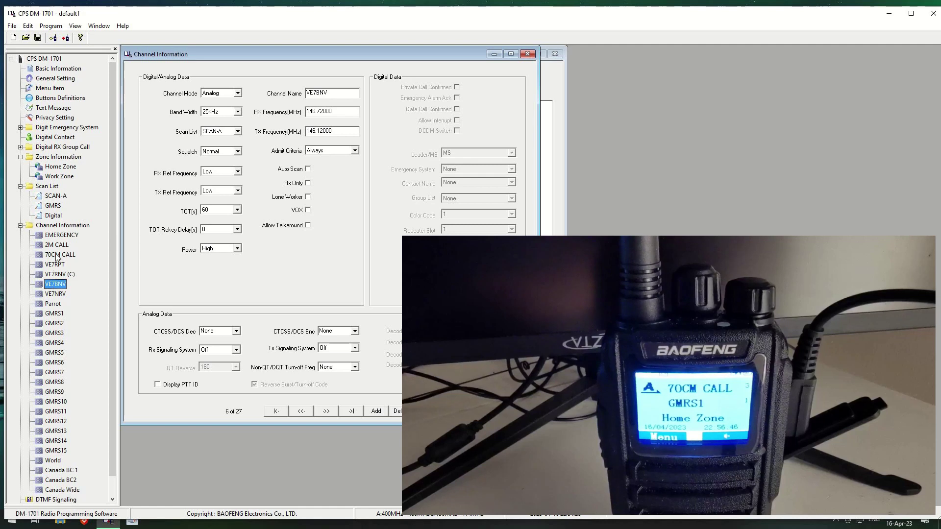
click(59, 236)
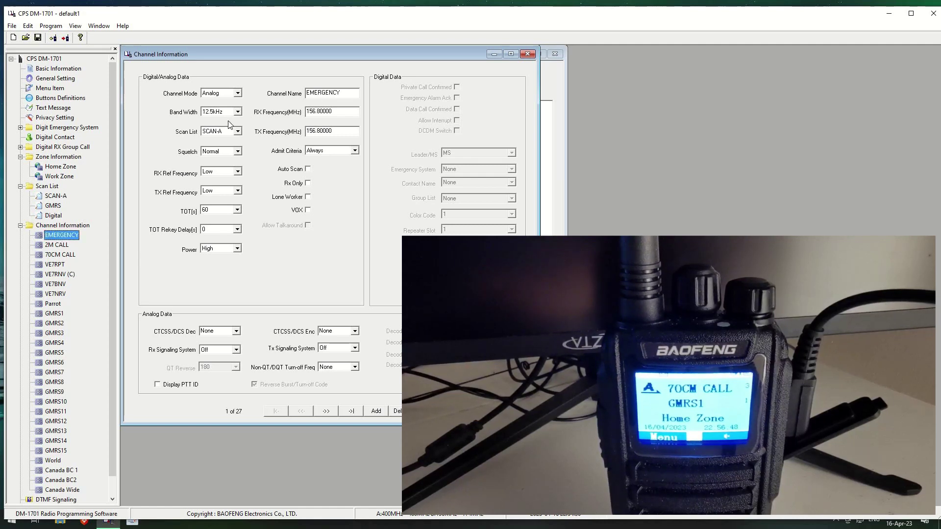
click(66, 246)
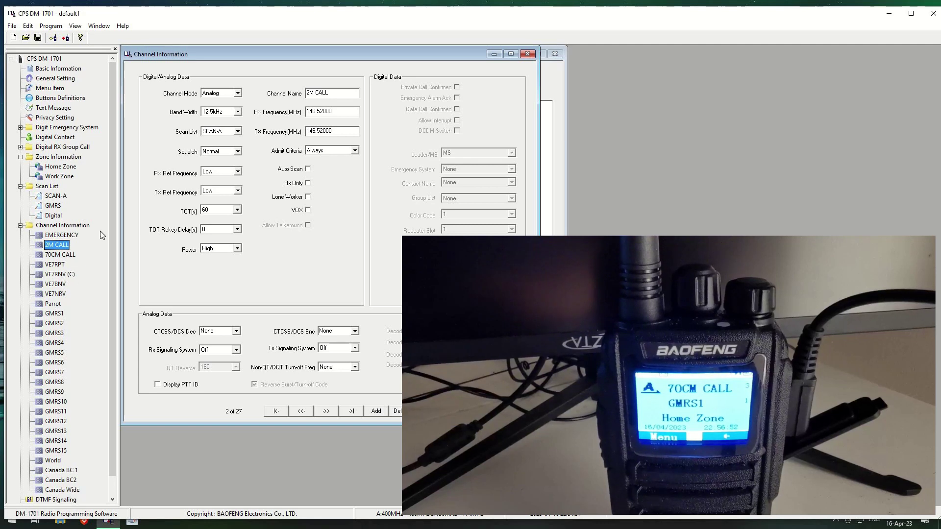
click(56, 197)
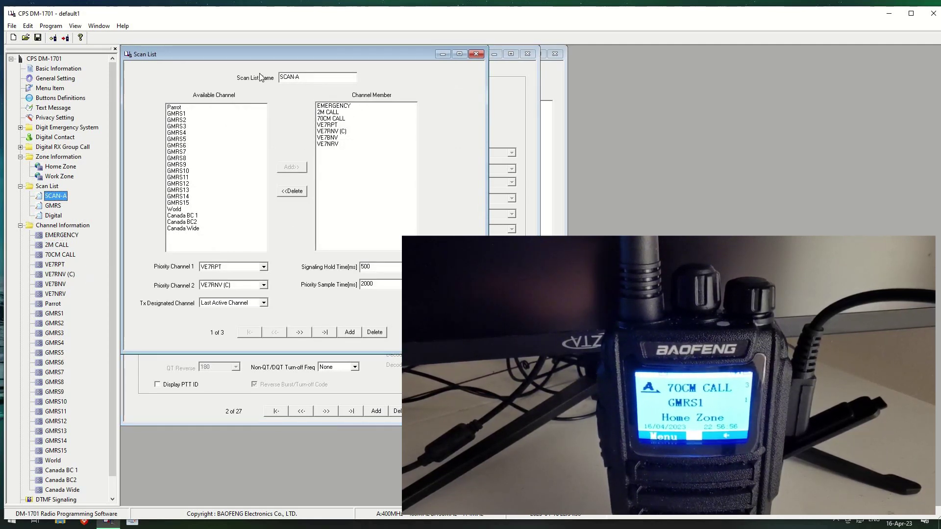
click(62, 236)
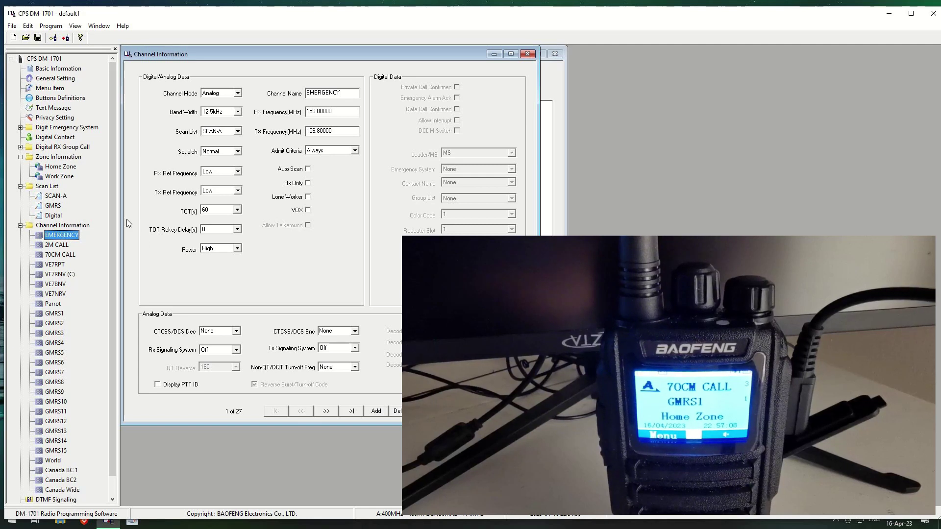
double_click(56, 196)
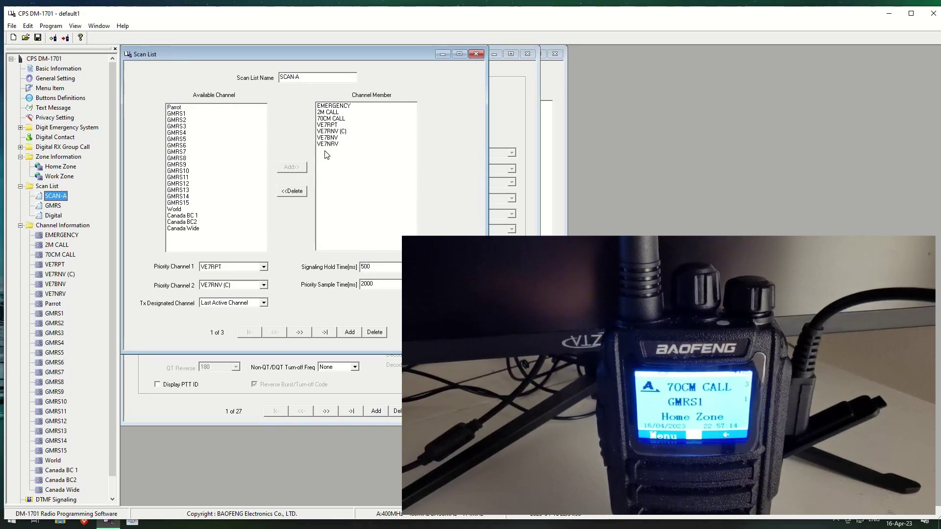
click(59, 209)
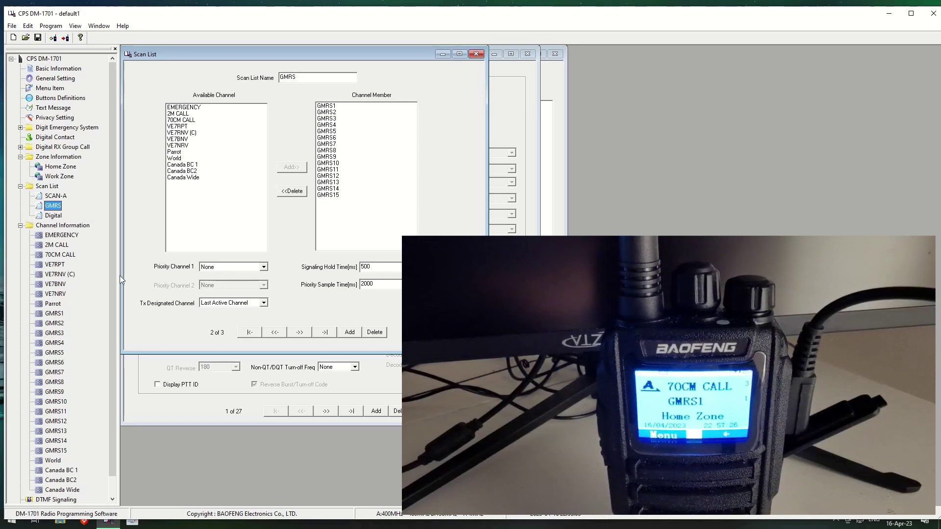
click(53, 215)
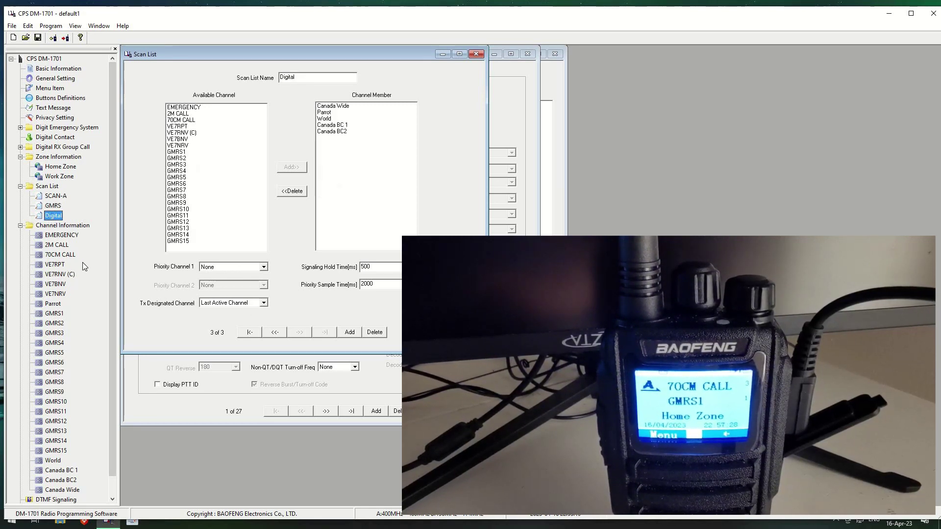
click(52, 196)
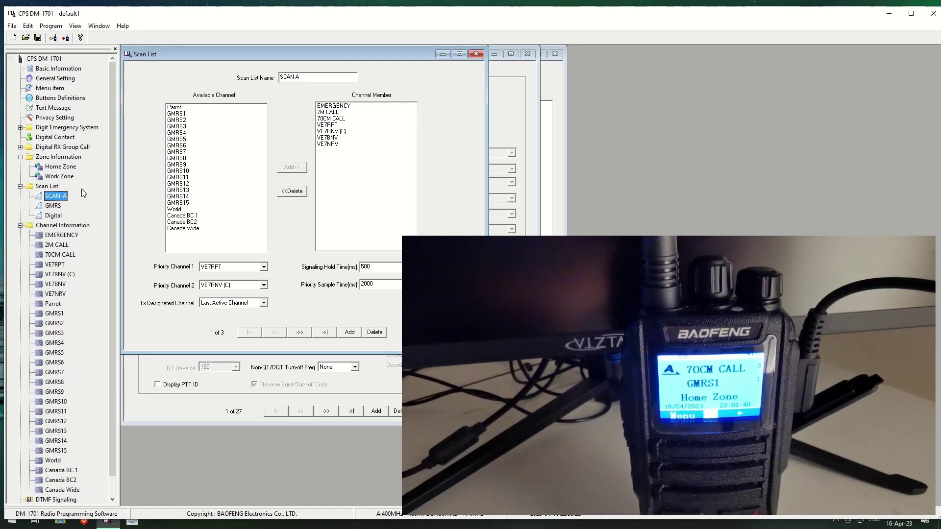
- Review General Setting including the Radio ID, then the Menu Item and Text Message windows
double_click(55, 78)
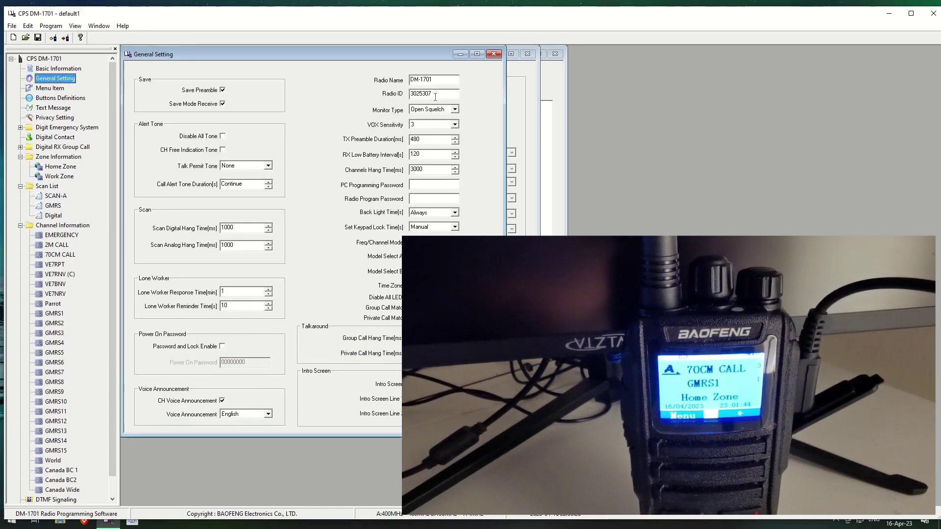
double_click(435, 96)
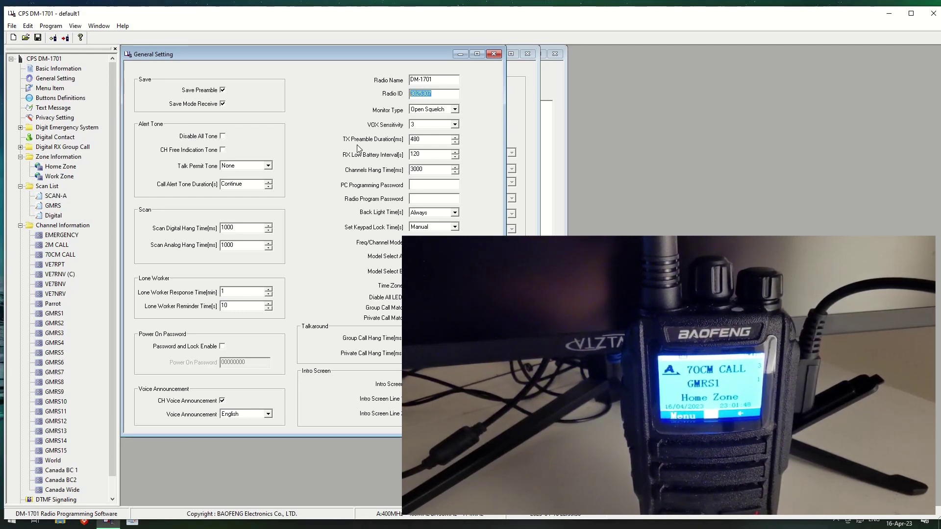
click(50, 89)
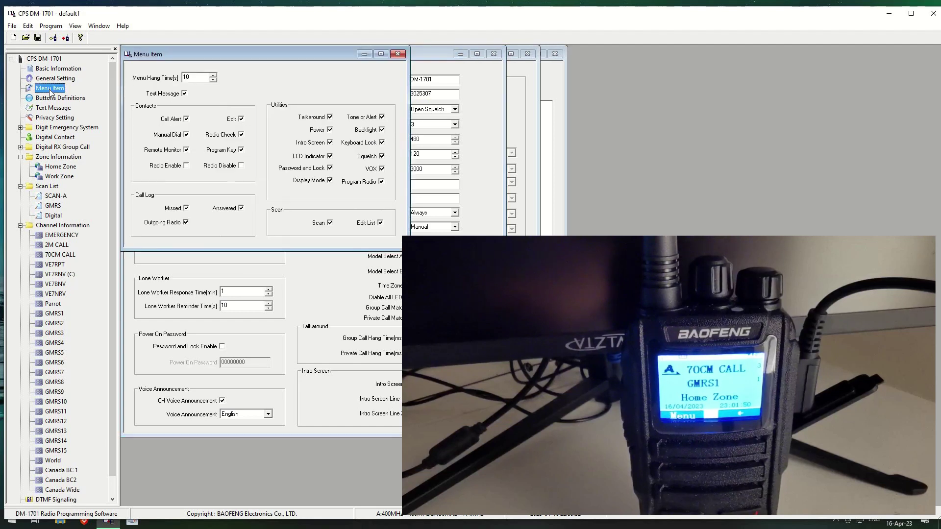
click(60, 98)
click(58, 108)
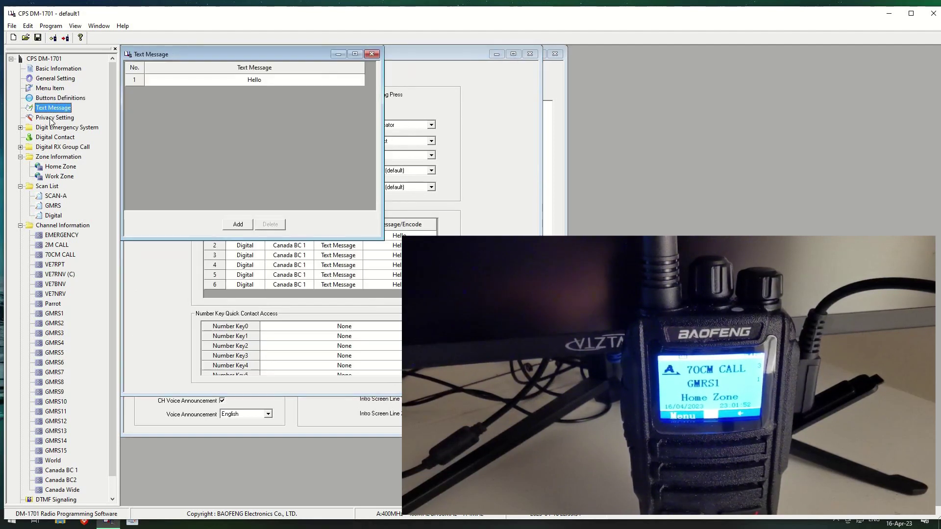
- Browse Privacy Setting, Digital Emergency System, Digital Contact and Digital RX Group Call entries
click(49, 119)
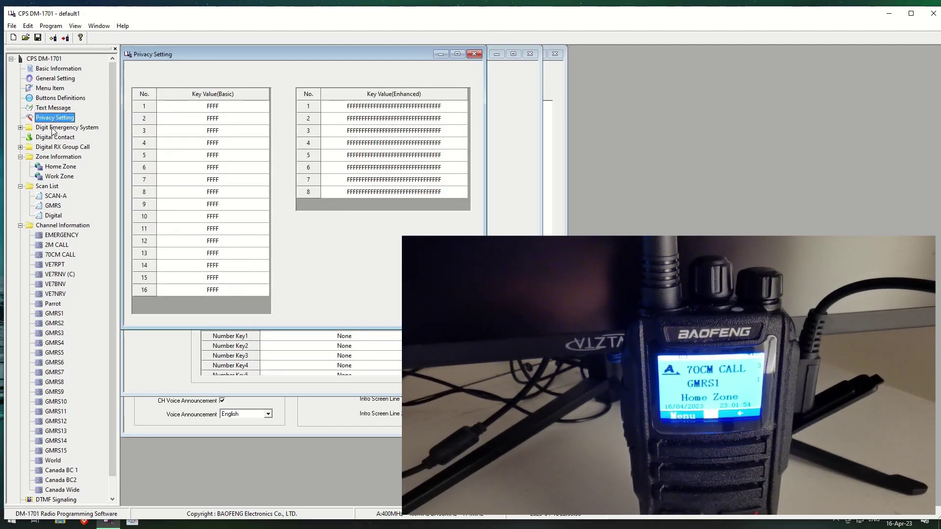
click(55, 128)
click(60, 138)
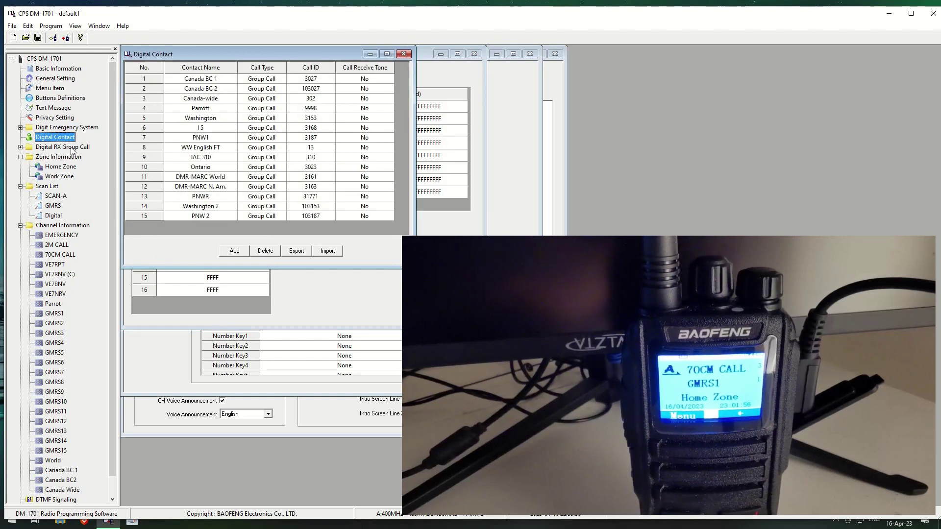
click(71, 149)
click(63, 158)
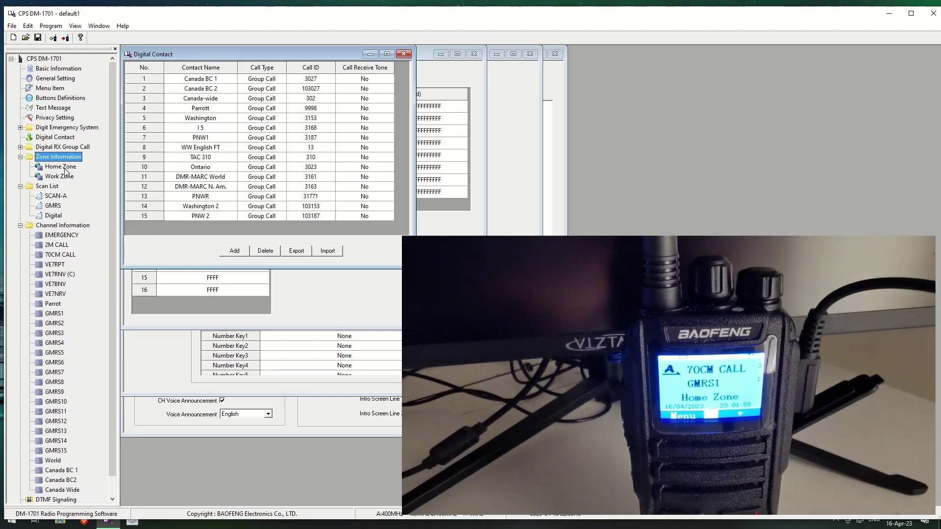
- Compare Home Zone and Work Zone channel members, finishing back on Home Zone
click(60, 168)
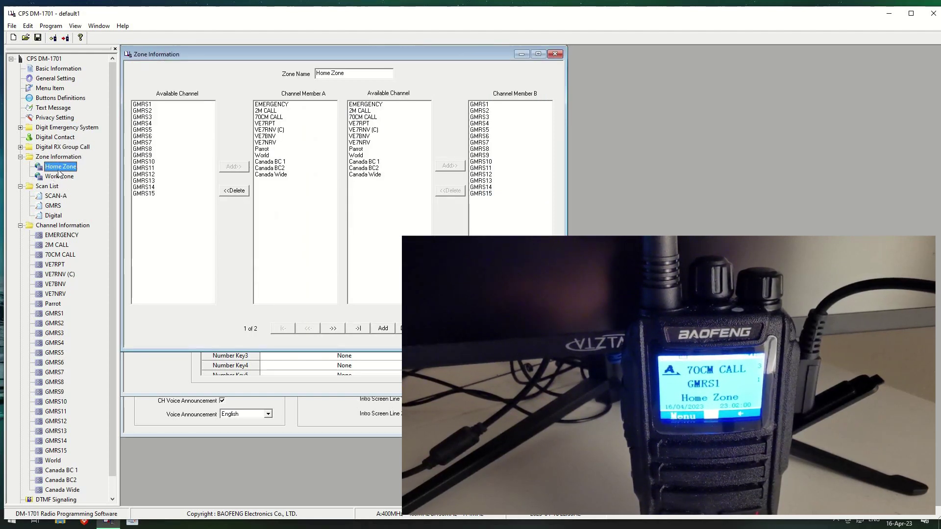
click(59, 177)
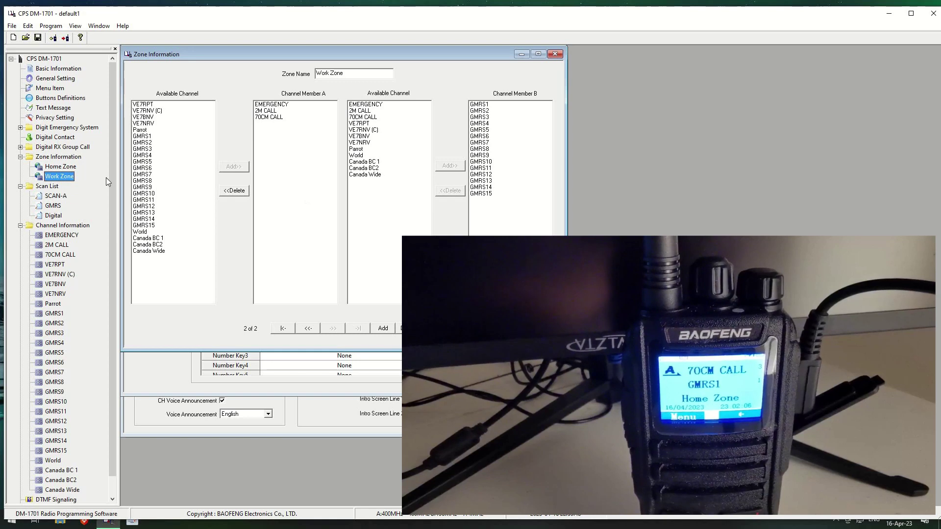
click(63, 167)
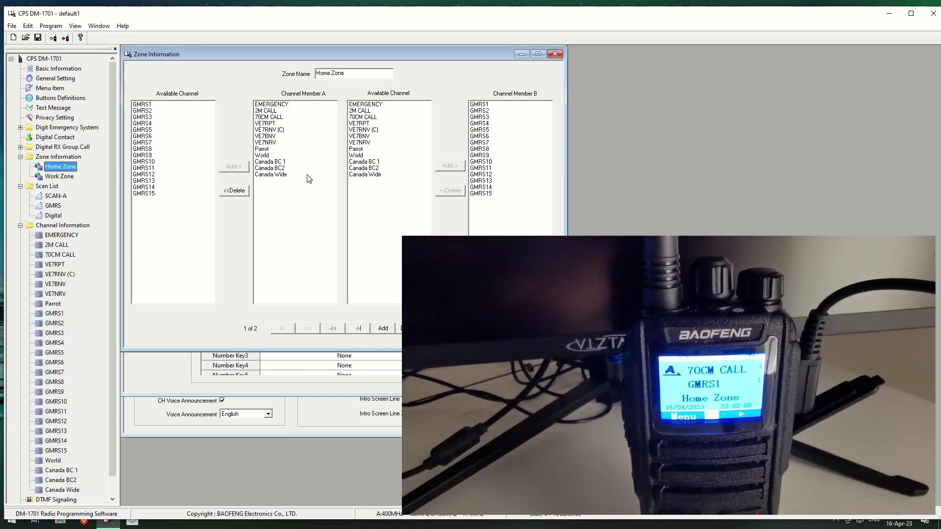
click(59, 198)
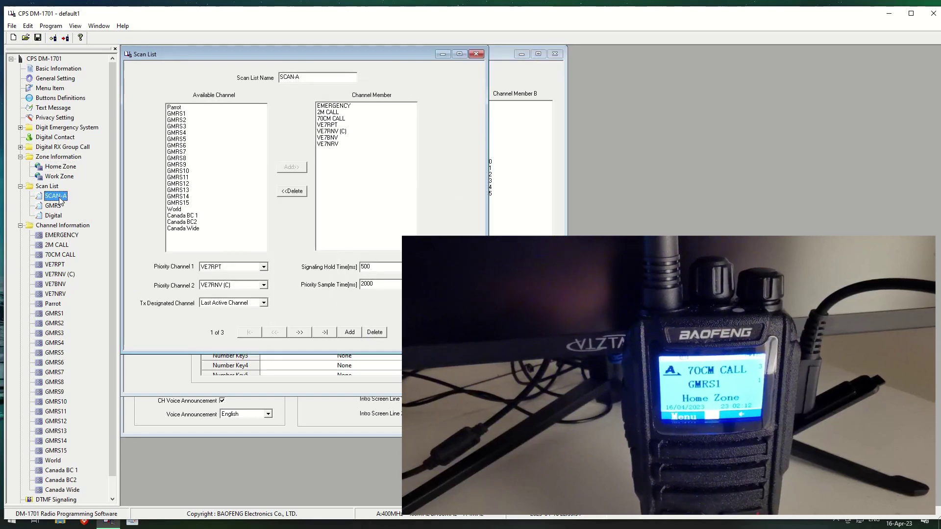
click(57, 206)
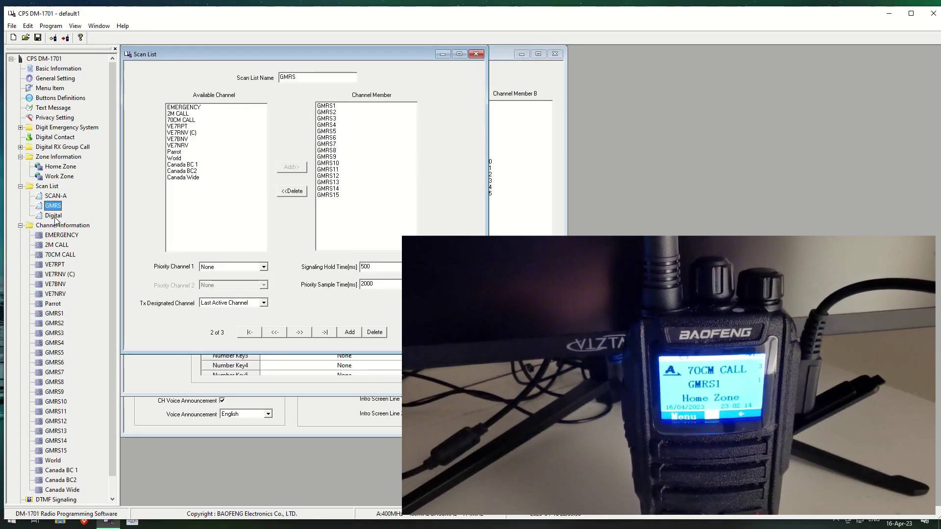
click(55, 216)
click(61, 203)
click(58, 196)
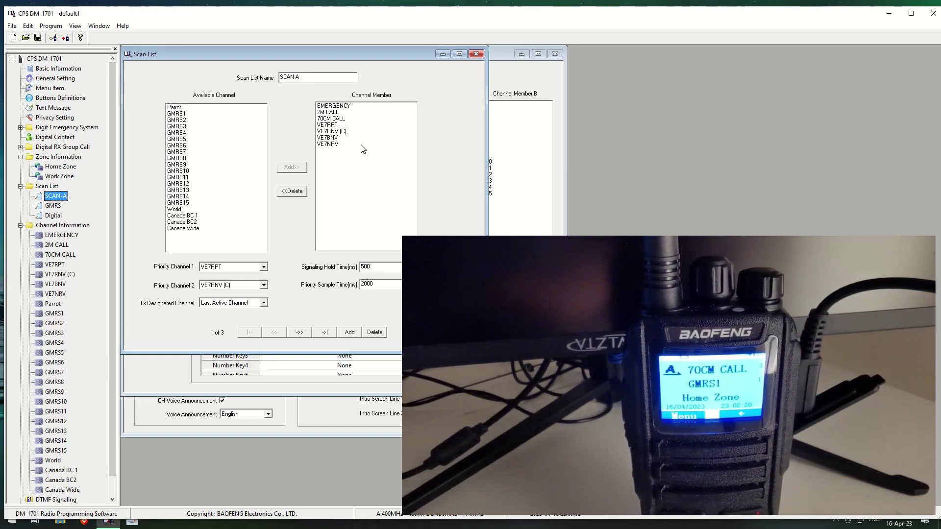
click(53, 205)
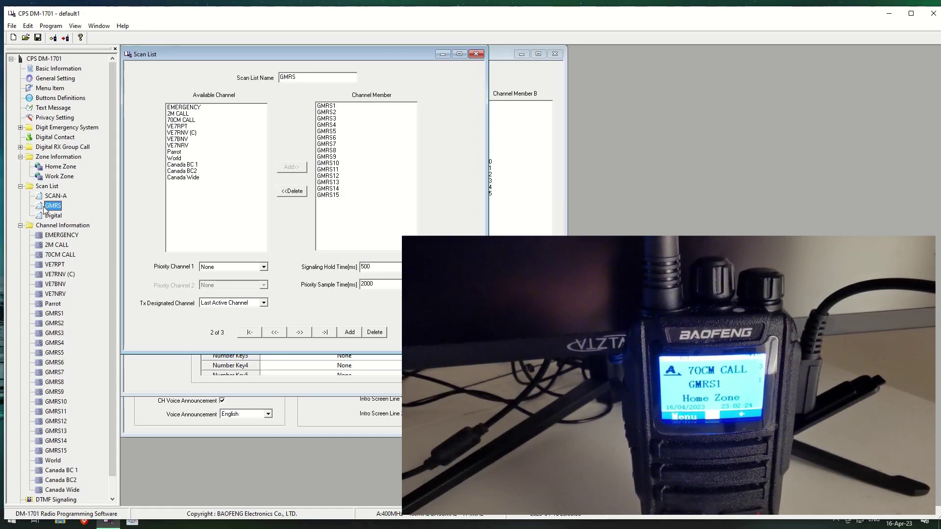
click(55, 196)
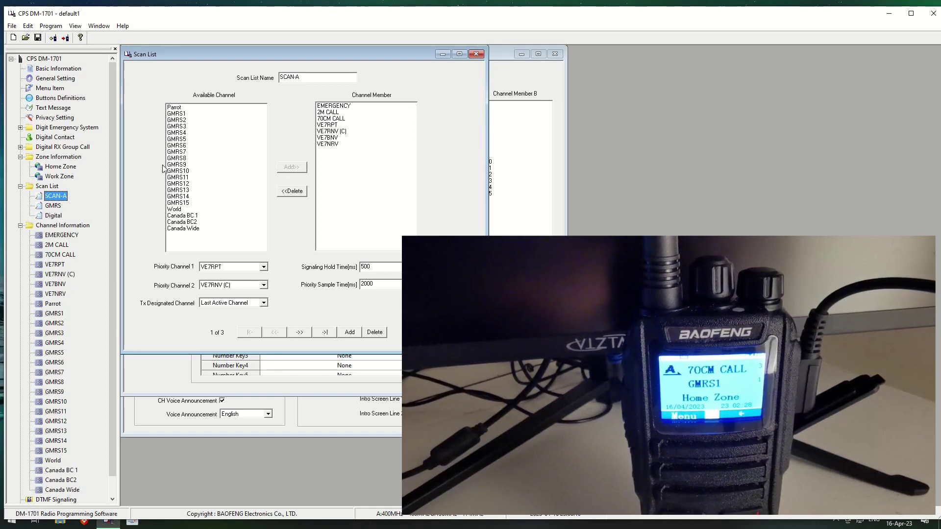
- Check the scan list of EMERGENCY, 2M CALL and 70CM CALL, then VE7RPT (SCAN-A, 146.94/146.34 MHz)
click(59, 236)
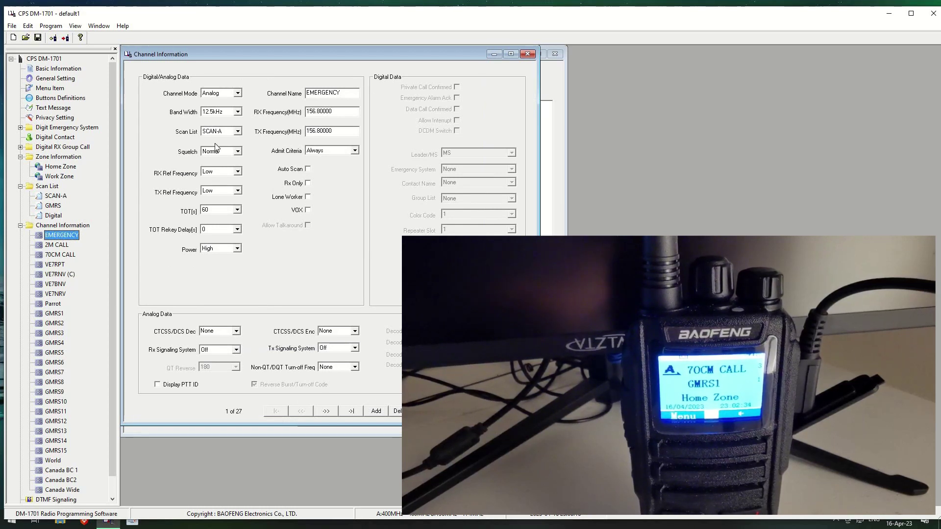
click(67, 246)
click(63, 255)
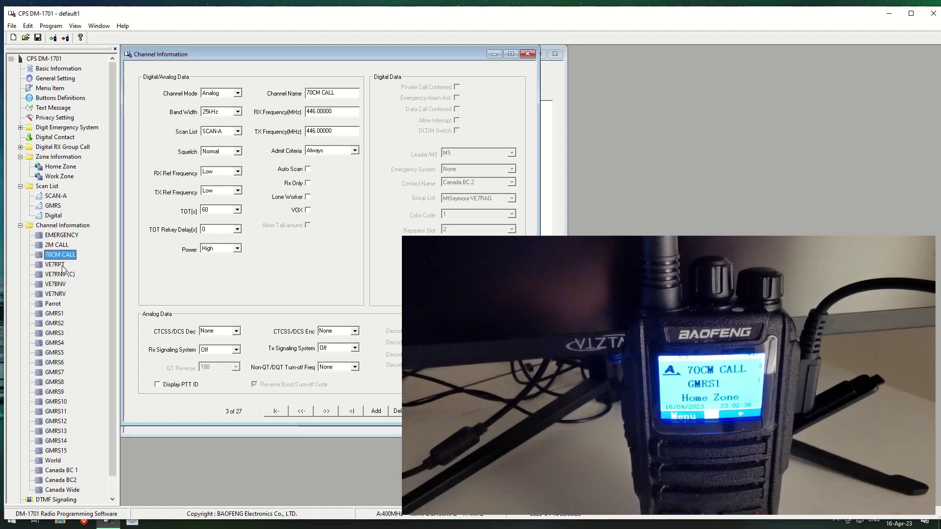
click(55, 264)
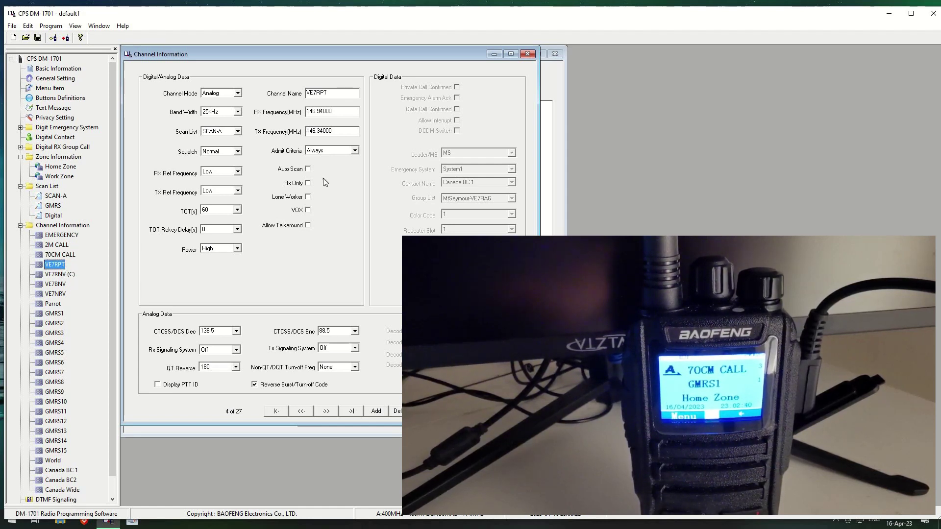